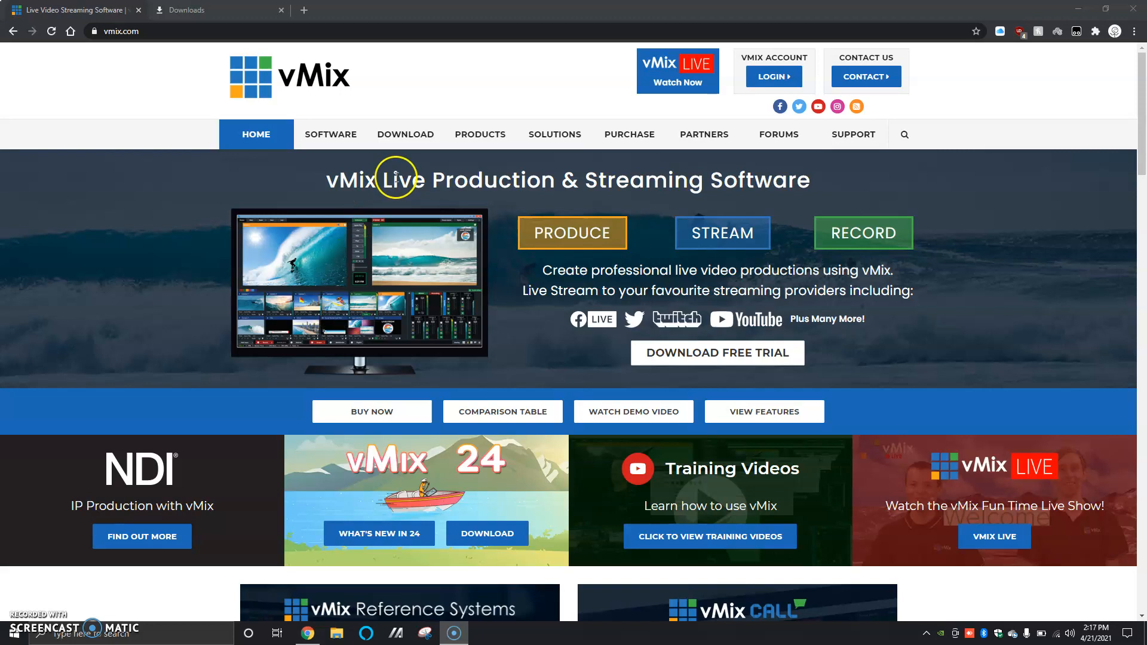
Go to the vMix software download page from the vmix.com navigation bar
{"action": "left_click", "coordinate": [419, 141]}
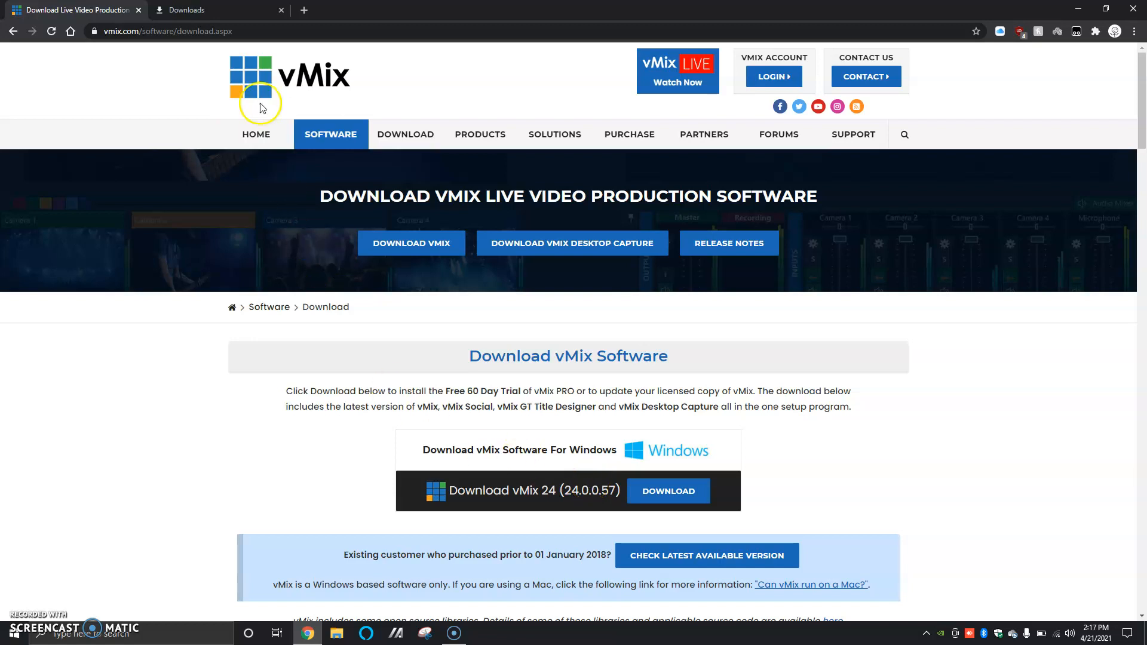
Run the downloaded vmix24.exe from Chrome's downloads and bring the vMix Setup Wizard forward
{"action": "left_click", "coordinate": [193, 10]}
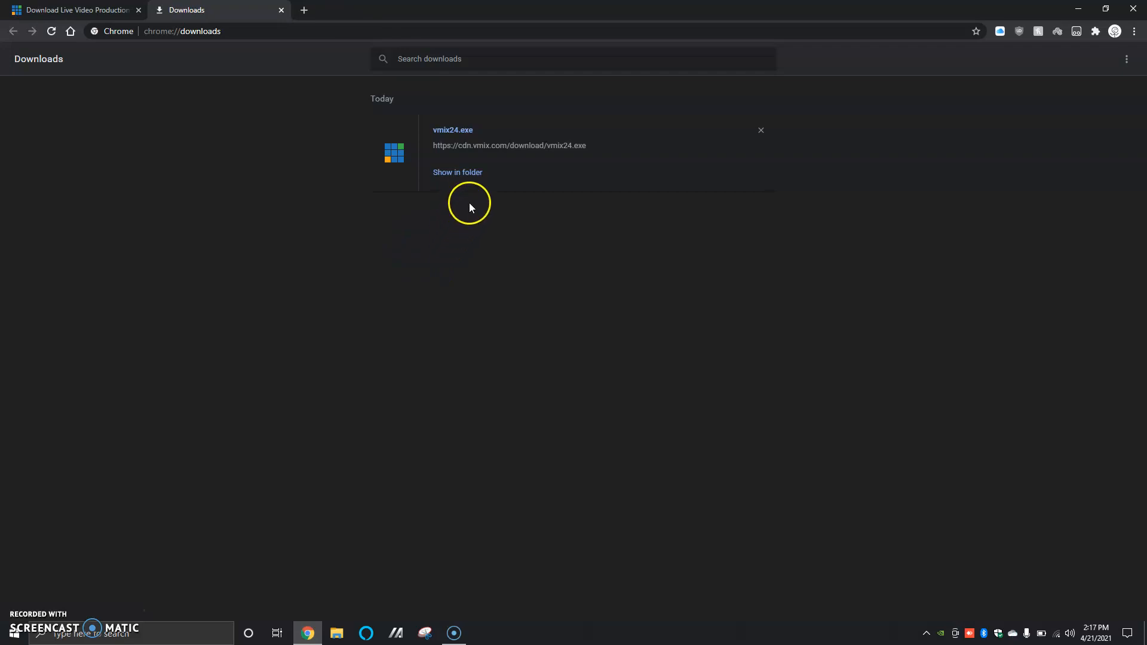
{"action": "left_click", "coordinate": [454, 131]}
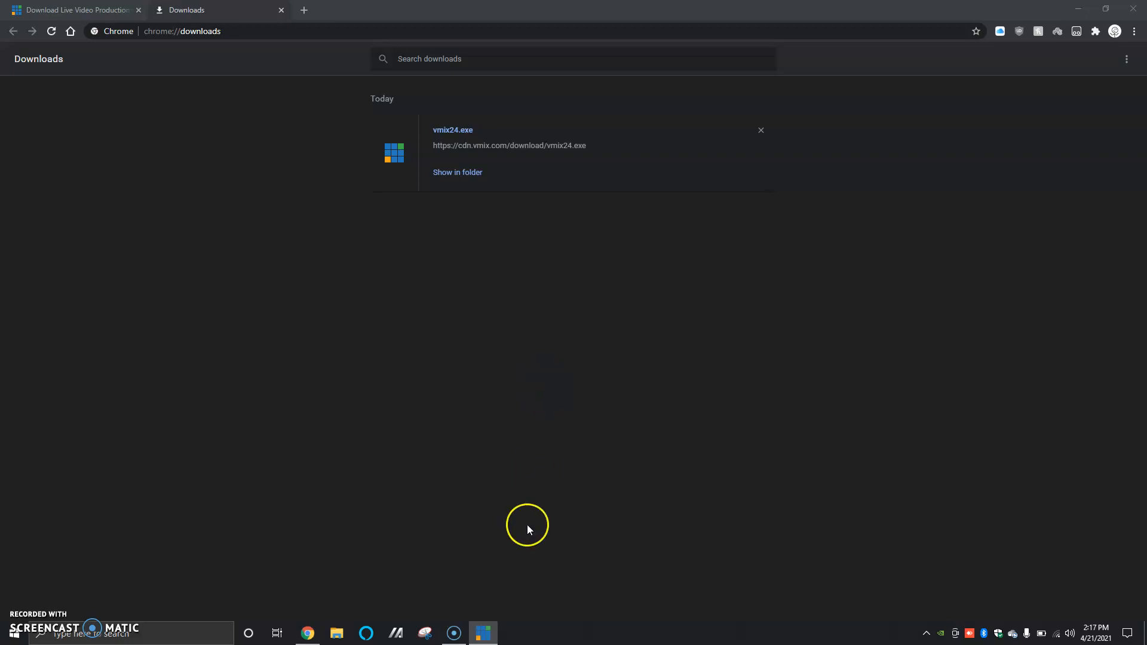
{"action": "mouse_move", "coordinate": [482, 633]}
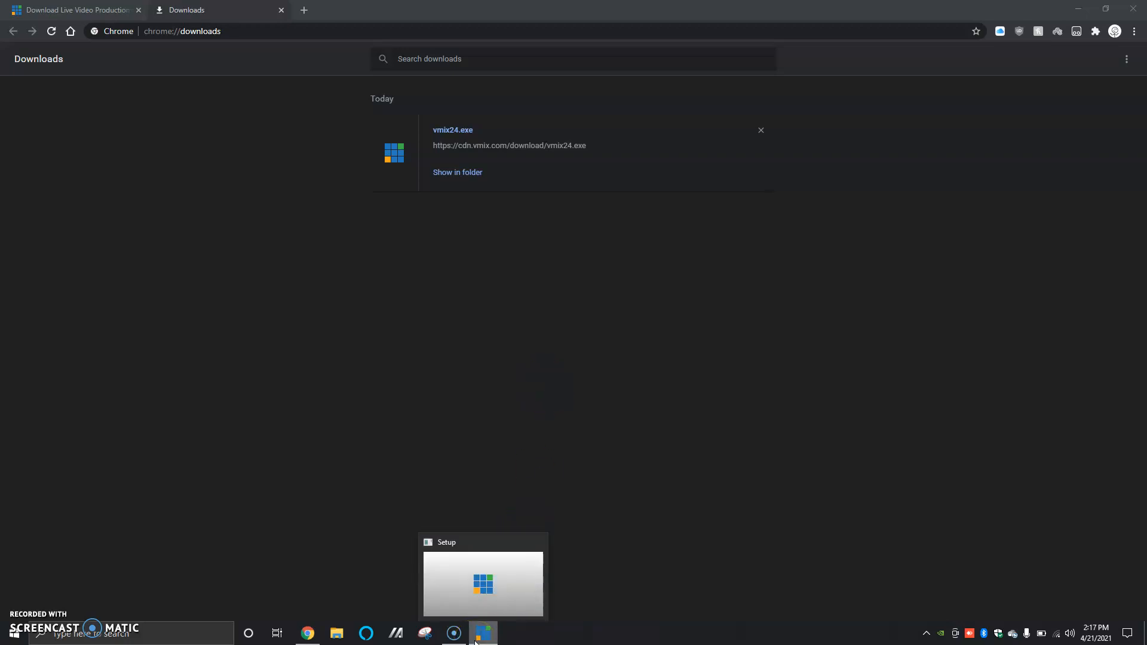
{"action": "left_click_drag", "start_coordinate": [475, 639], "coordinate": [504, 551]}
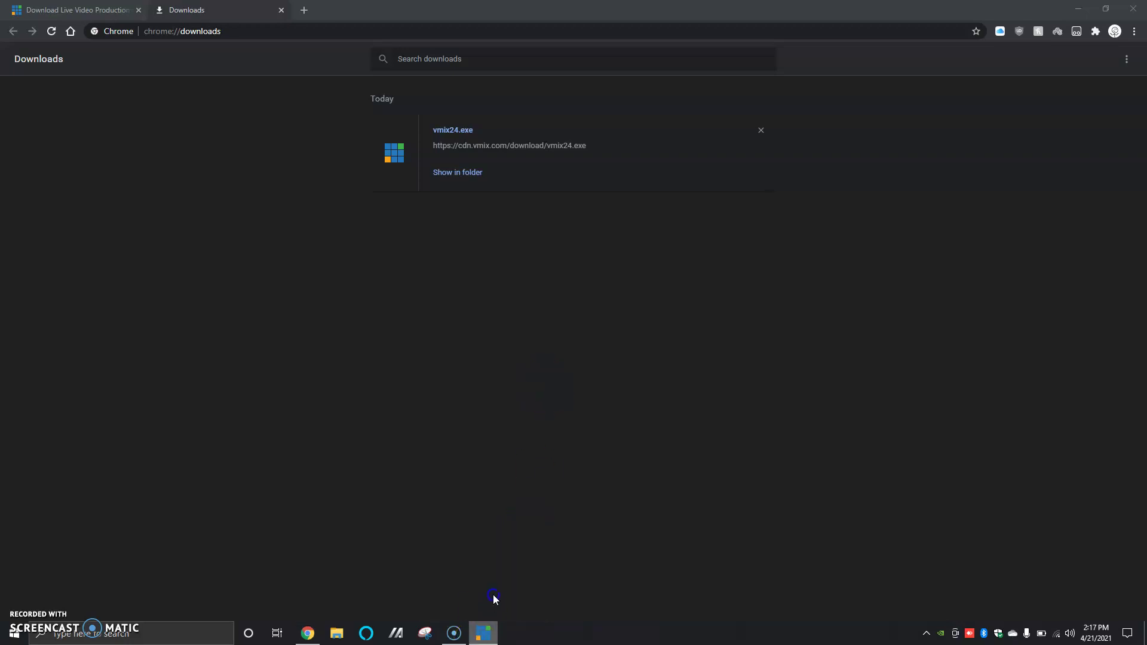
{"action": "left_click", "coordinate": [504, 548]}
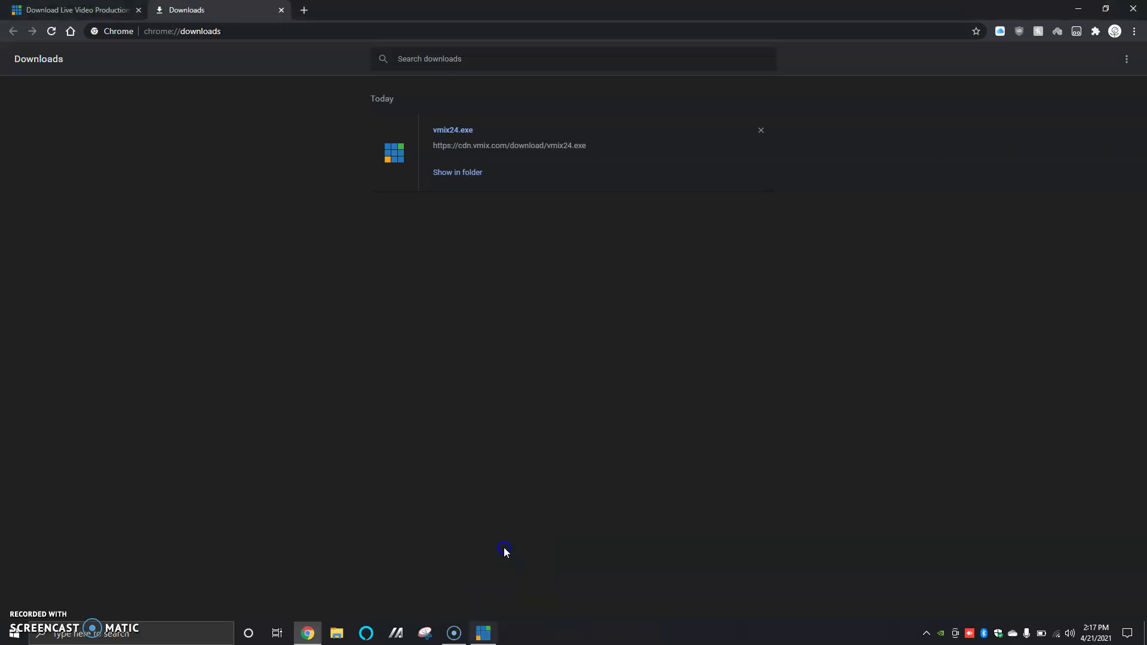
{"action": "left_click", "coordinate": [485, 633]}
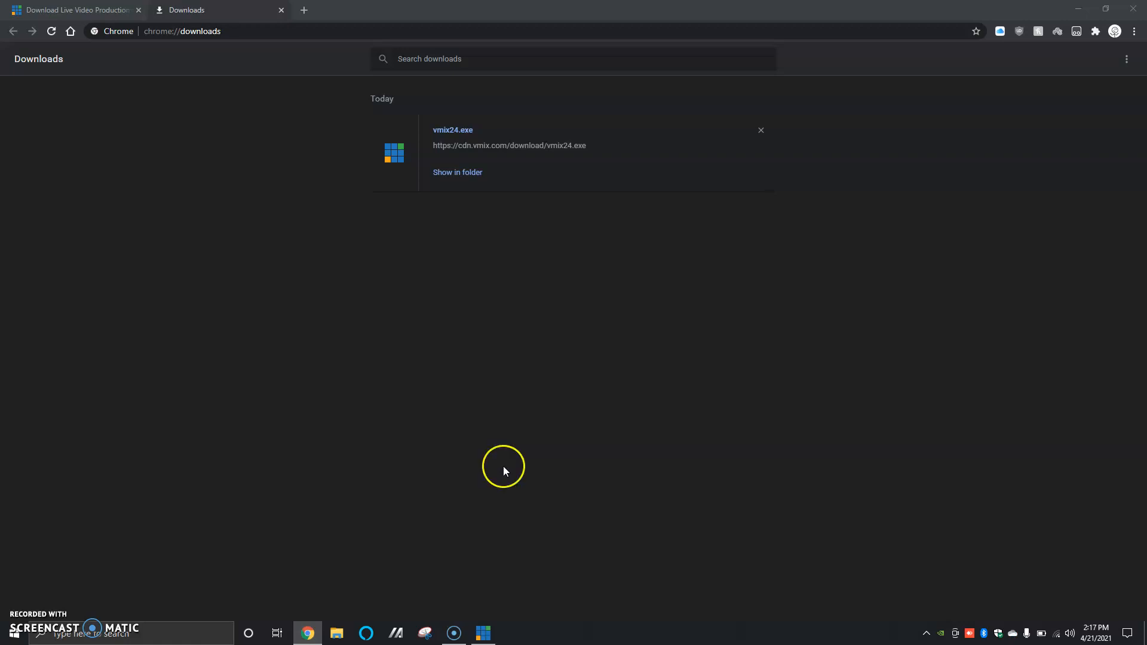
{"action": "left_click", "coordinate": [478, 634]}
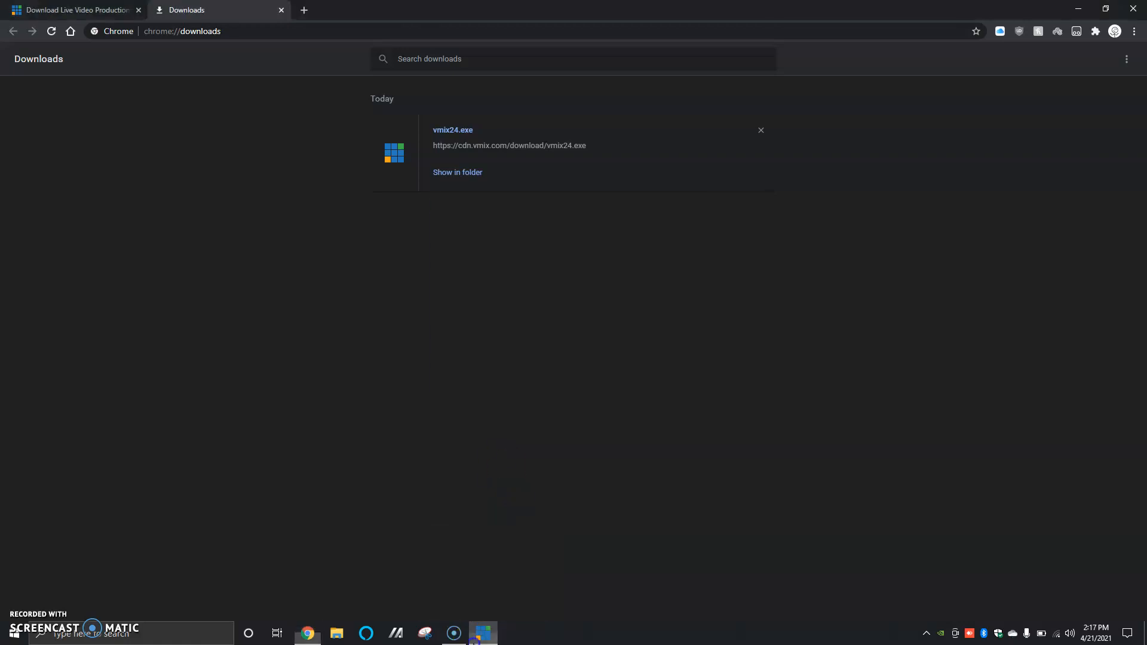
Accept the licence, keep the default folder and desktop icon, and start the installation
{"action": "left_click", "coordinate": [478, 635]}
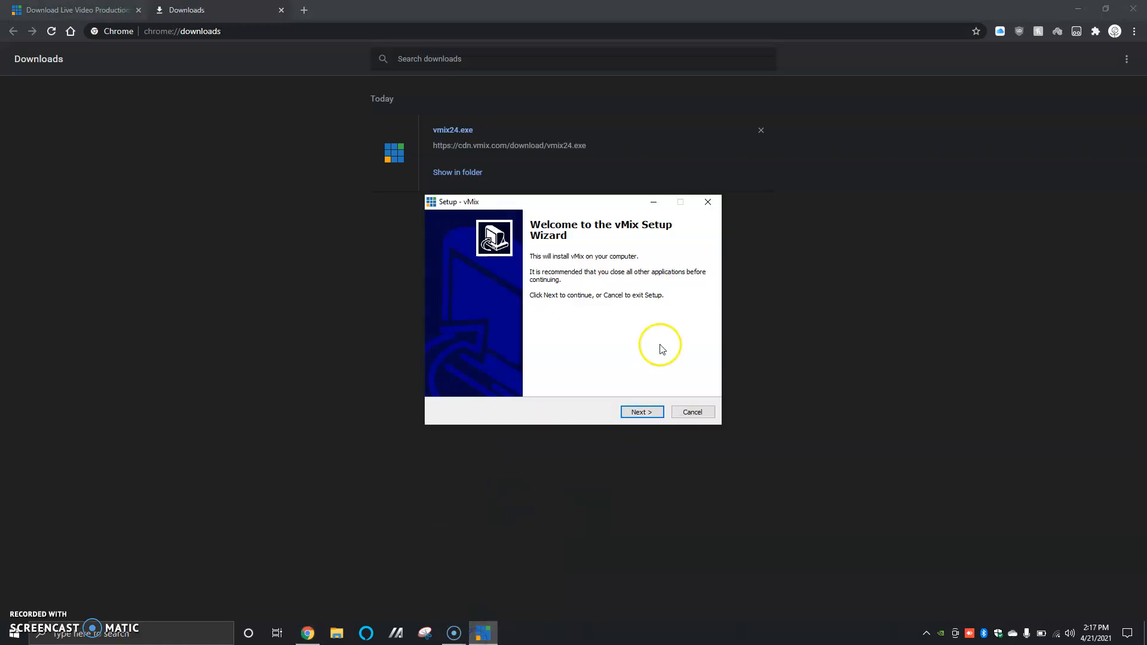
{"action": "left_click", "coordinate": [638, 412]}
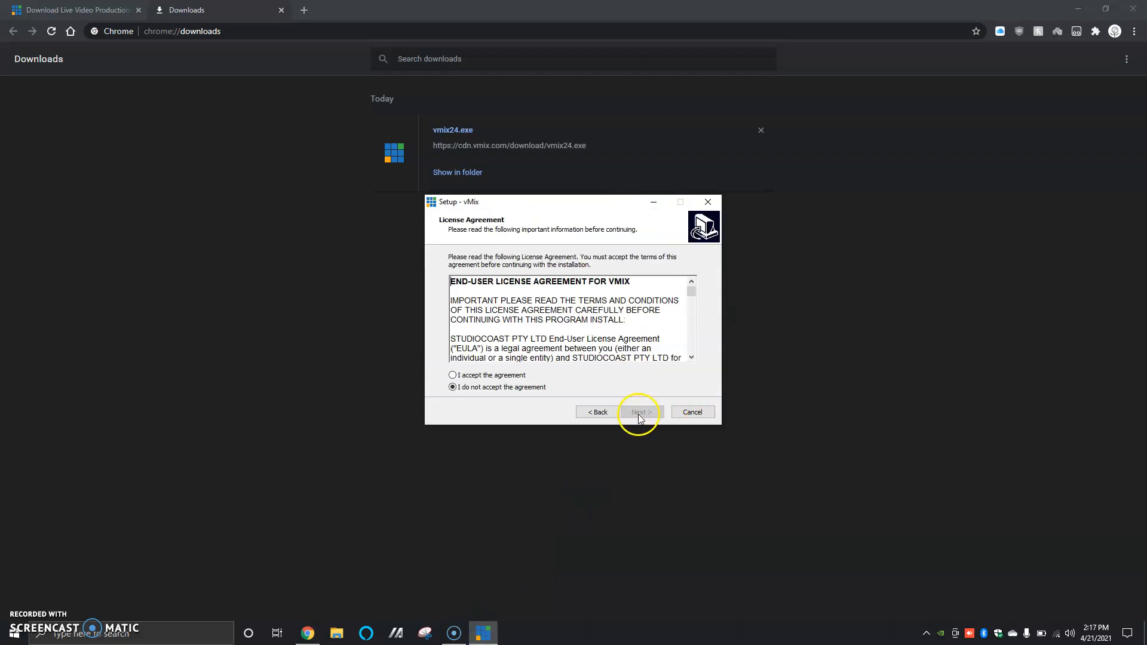
{"action": "left_click", "coordinate": [518, 376]}
{"action": "left_click", "coordinate": [643, 413]}
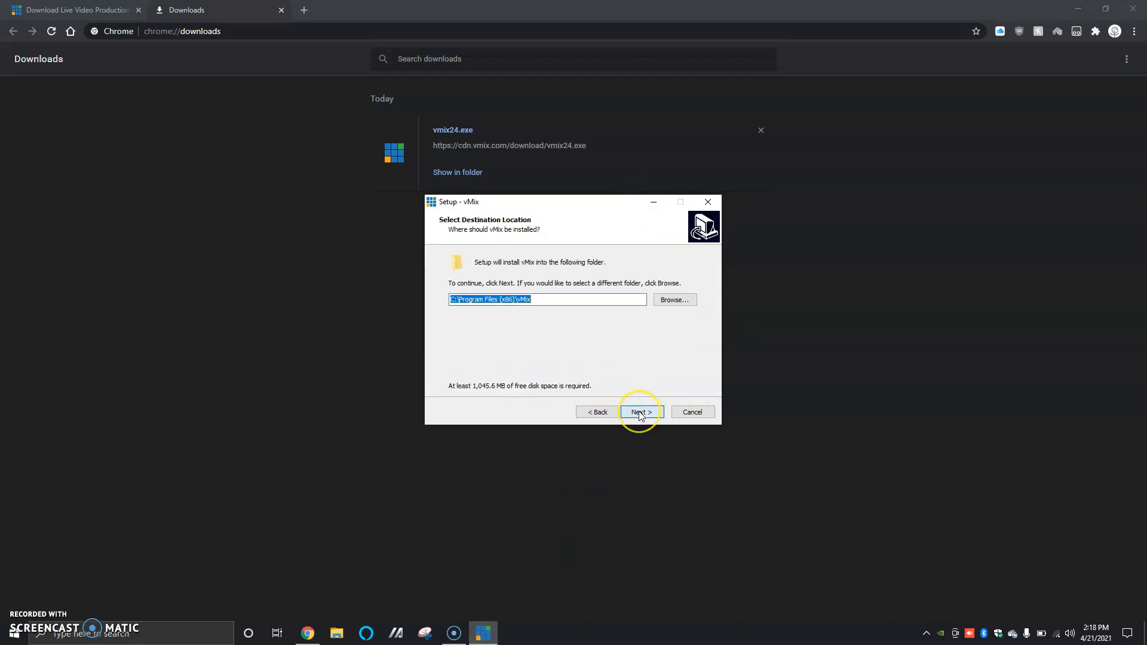
{"action": "left_click", "coordinate": [641, 415]}
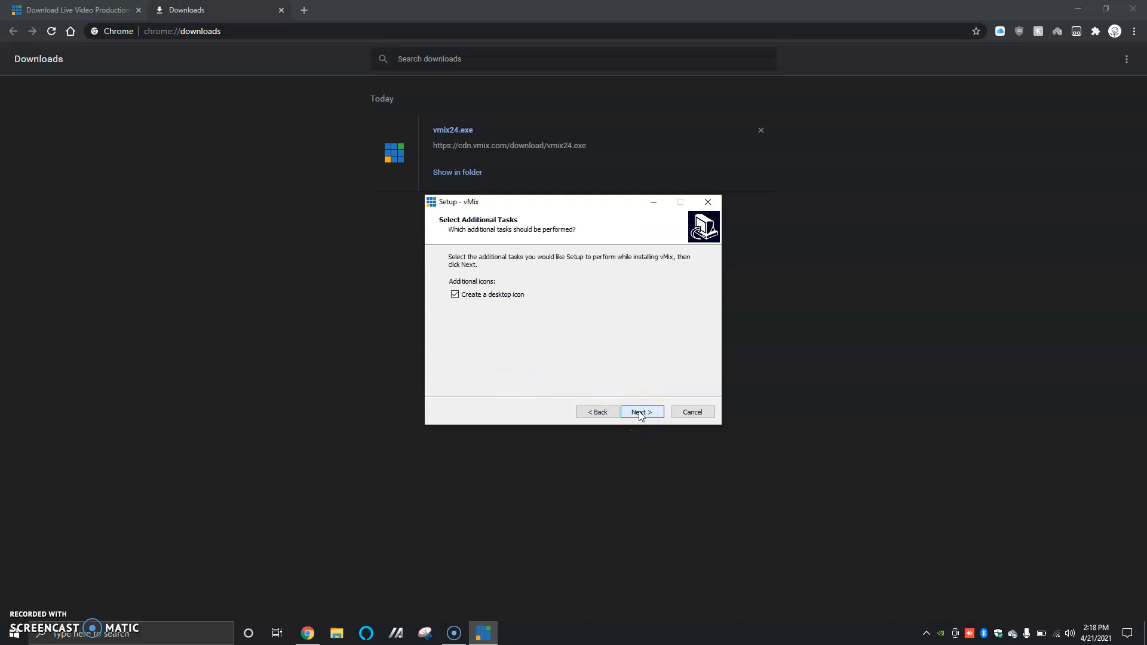
{"action": "left_click", "coordinate": [640, 413]}
{"action": "left_click", "coordinate": [640, 413]}
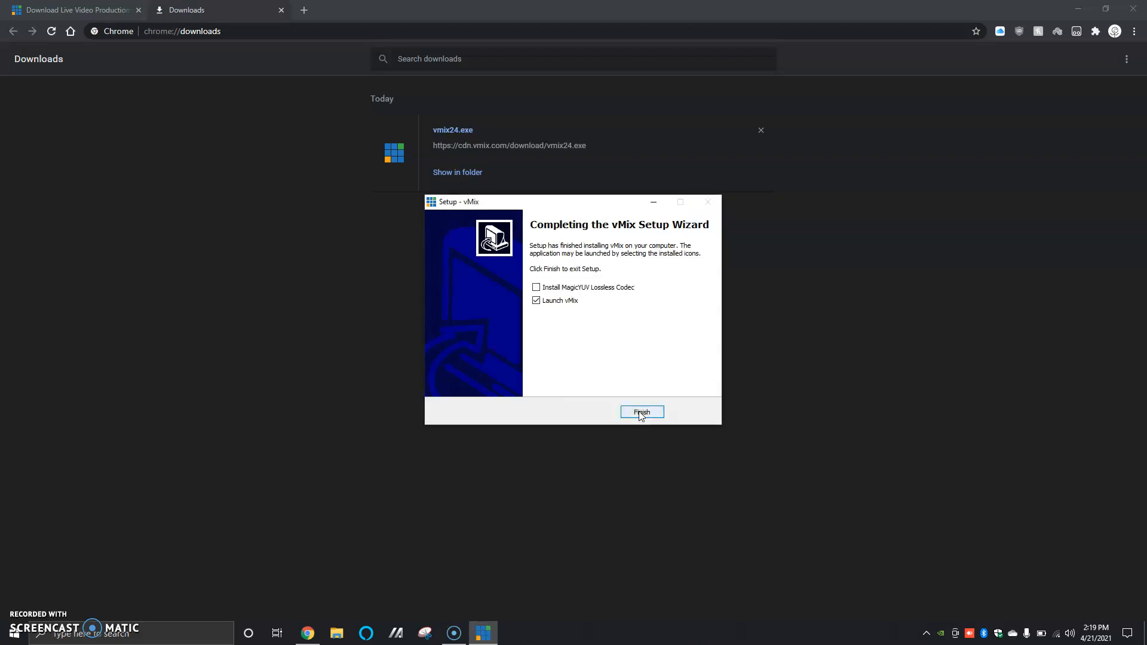
Finish setup launching vMix and confirm English as the interface language
{"action": "left_click", "coordinate": [640, 413]}
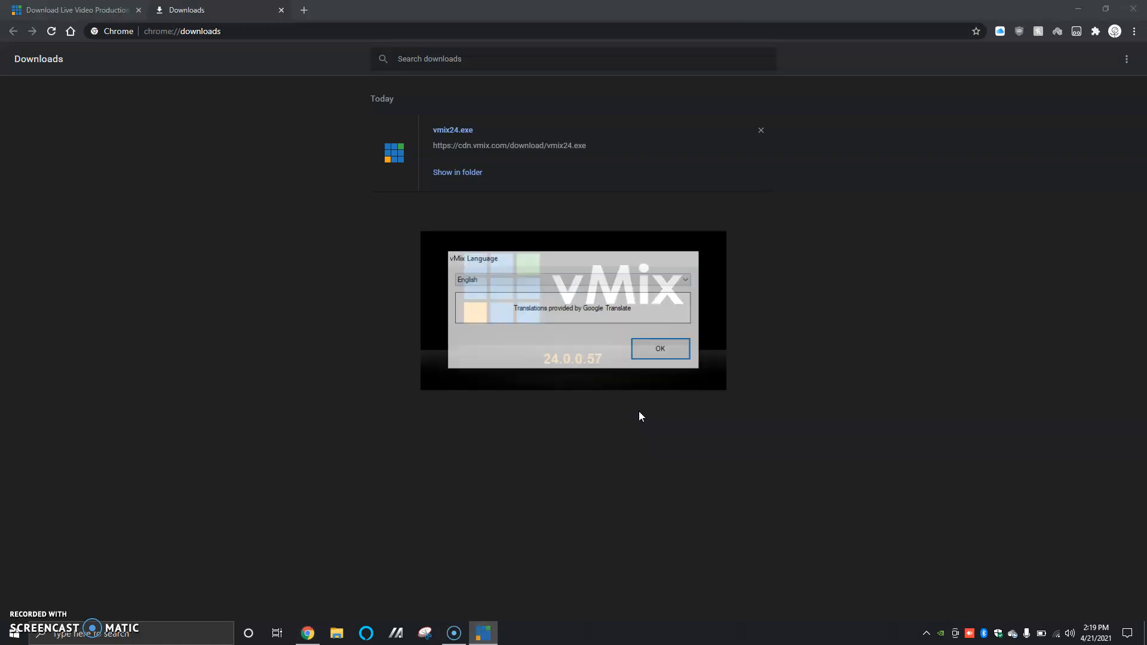
{"action": "left_click", "coordinate": [662, 347]}
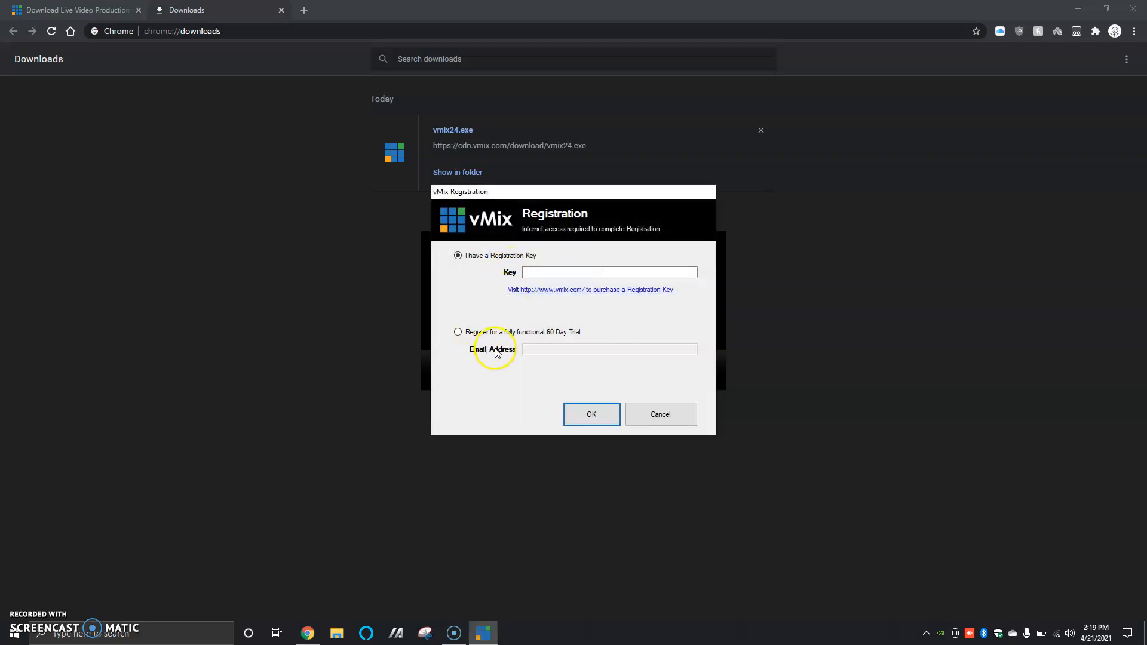
Select the fully functional 60 Day Trial option and focus the Email Address field
{"action": "left_click", "coordinate": [496, 330]}
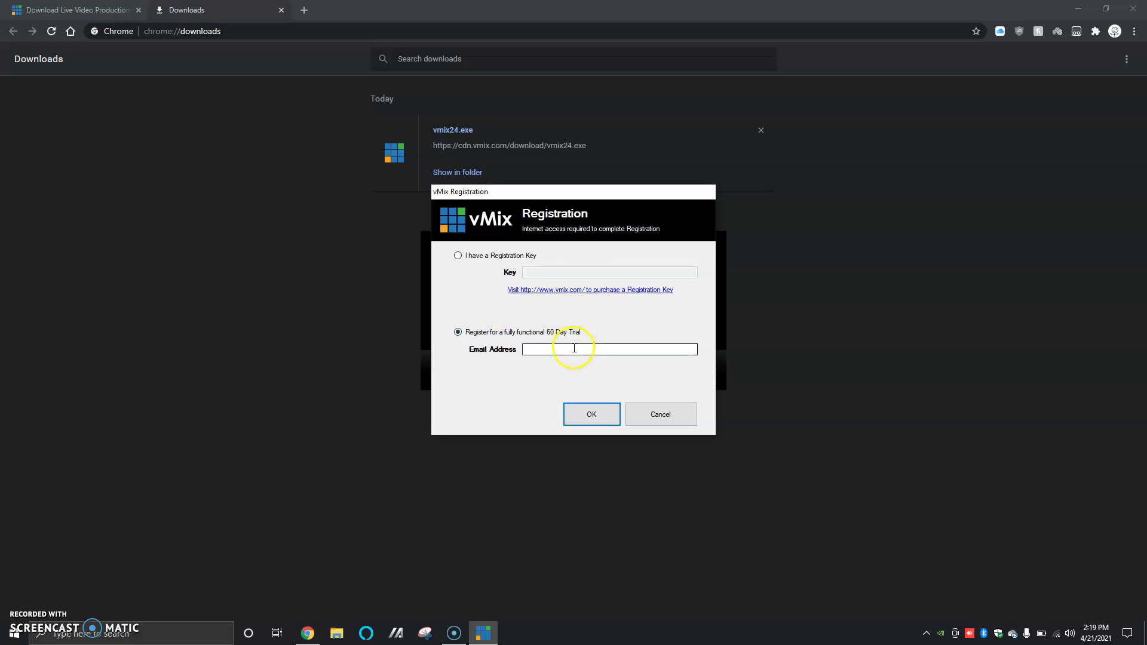
{"action": "left_click", "coordinate": [571, 350]}
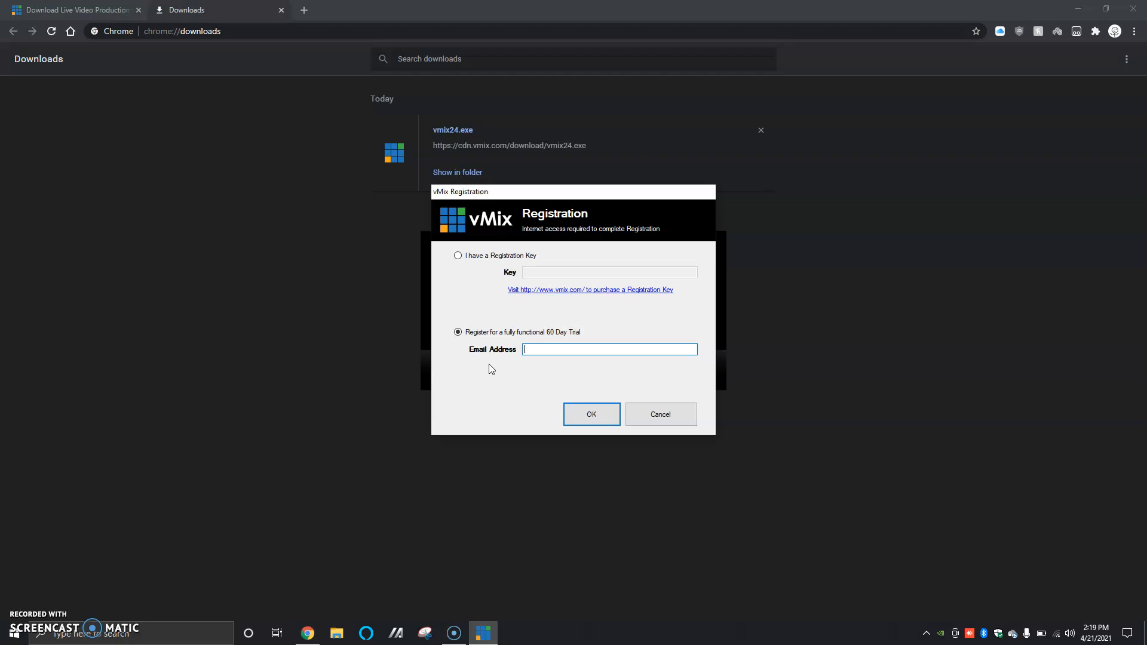
{"action": "left_click", "coordinate": [488, 367]}
{"action": "left_click", "coordinate": [504, 477]}
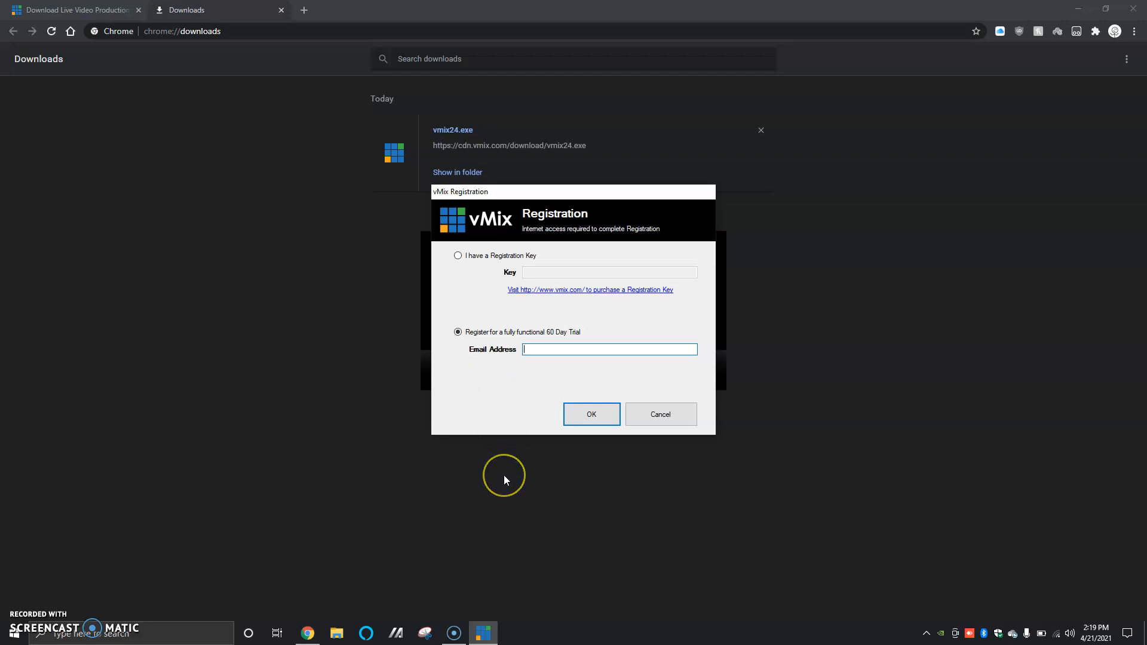